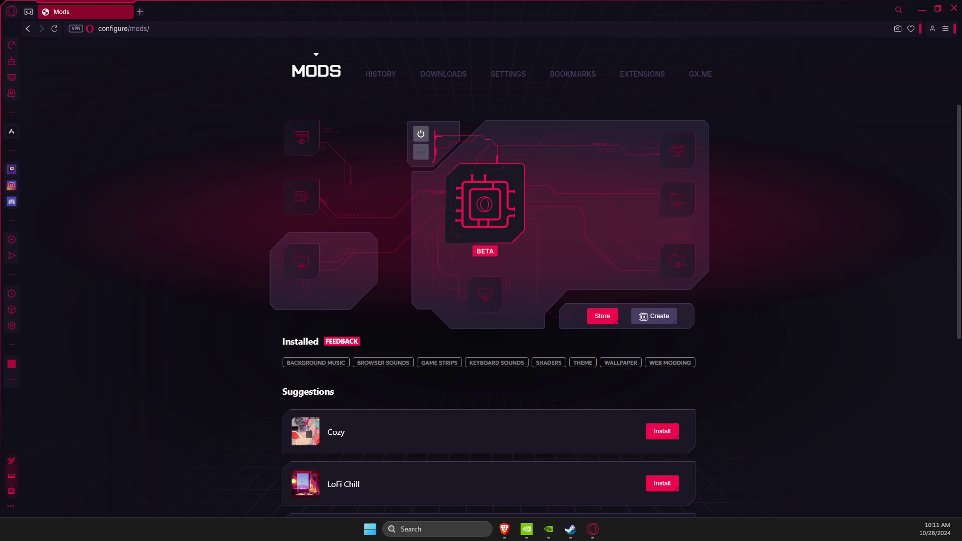
# Step: Open another copy of the Mods page from the sidebar Mods icon
pyautogui.click(12, 93)
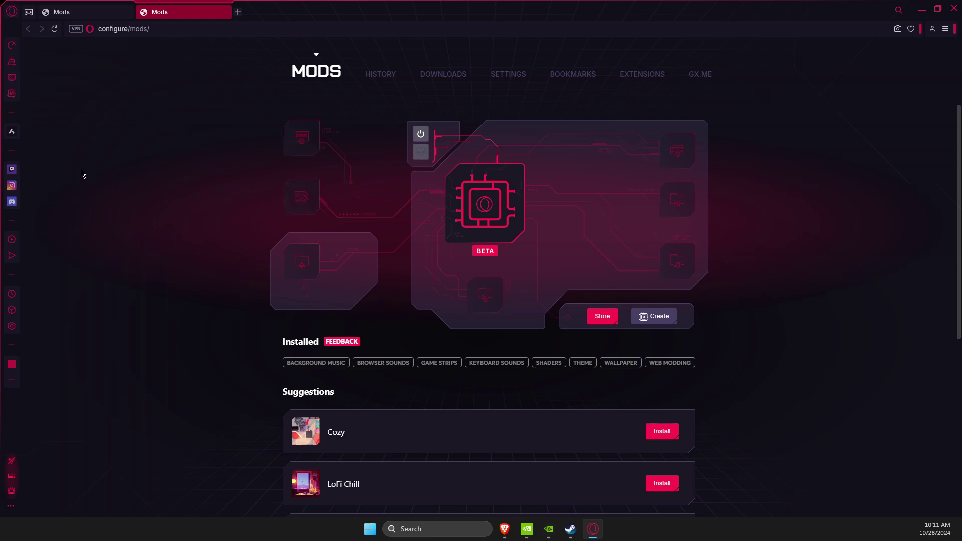
# Step: Open Easy Setup and toggle Wallpapers on and back off
pyautogui.click(946, 29)
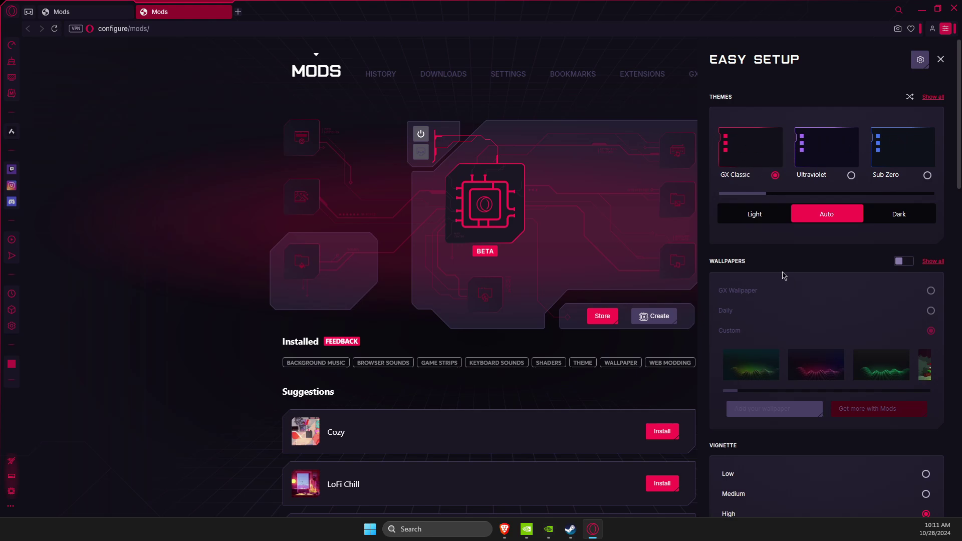
pyautogui.click(905, 261)
pyautogui.click(905, 261)
# Step: Lower the Easy Setup vignette from High through Medium to Low
pyautogui.scroll(-5, 867, 301)
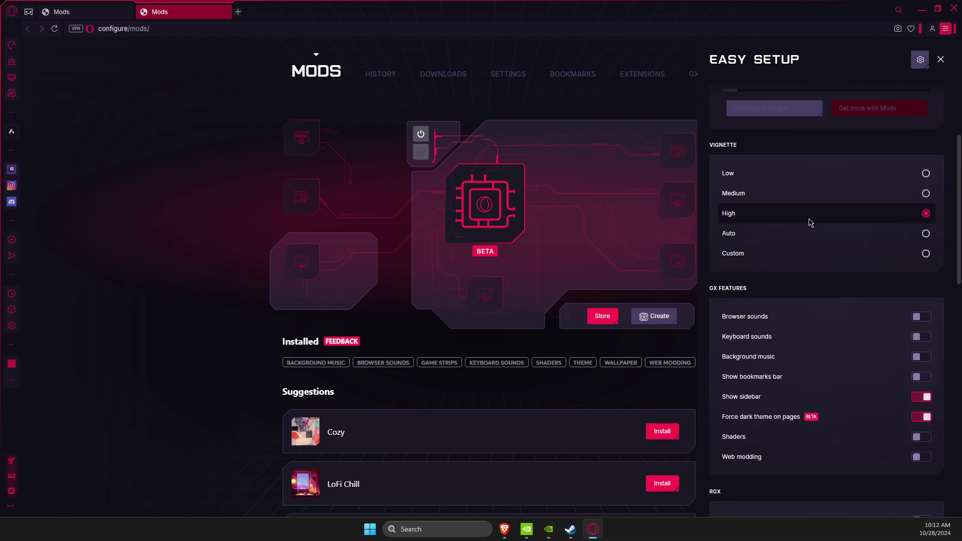
pyautogui.click(745, 195)
pyautogui.click(759, 174)
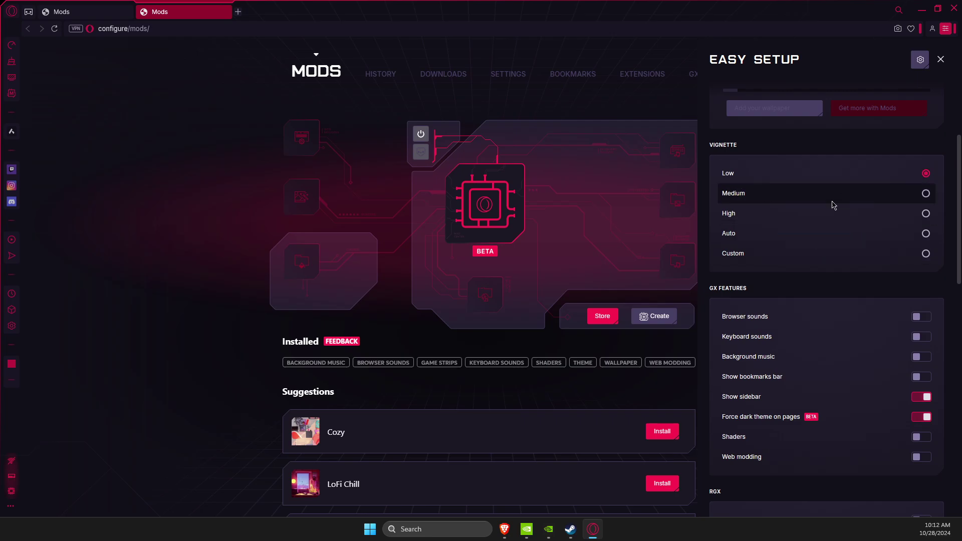
pyautogui.scroll(-2, 809, 275)
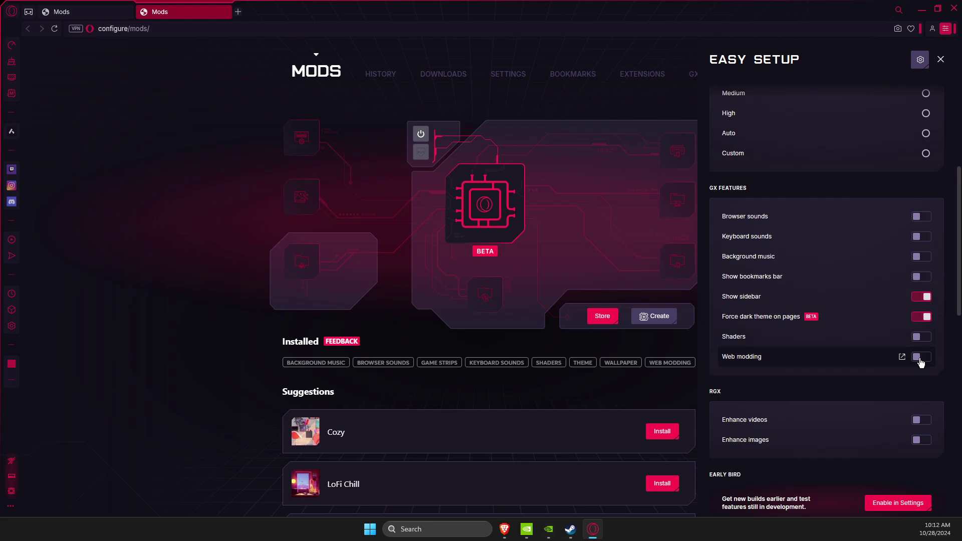
pyautogui.scroll(-4, 892, 345)
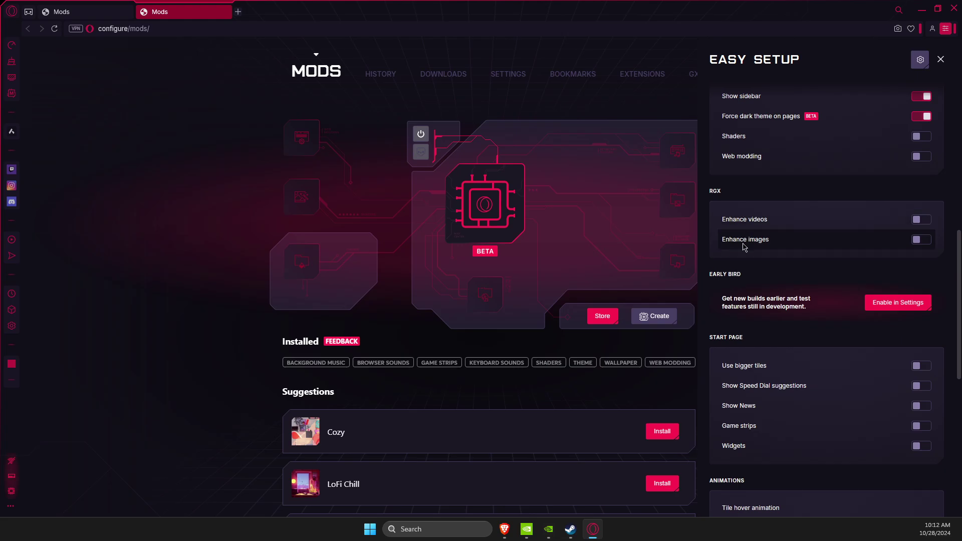
pyautogui.scroll(-2, 822, 308)
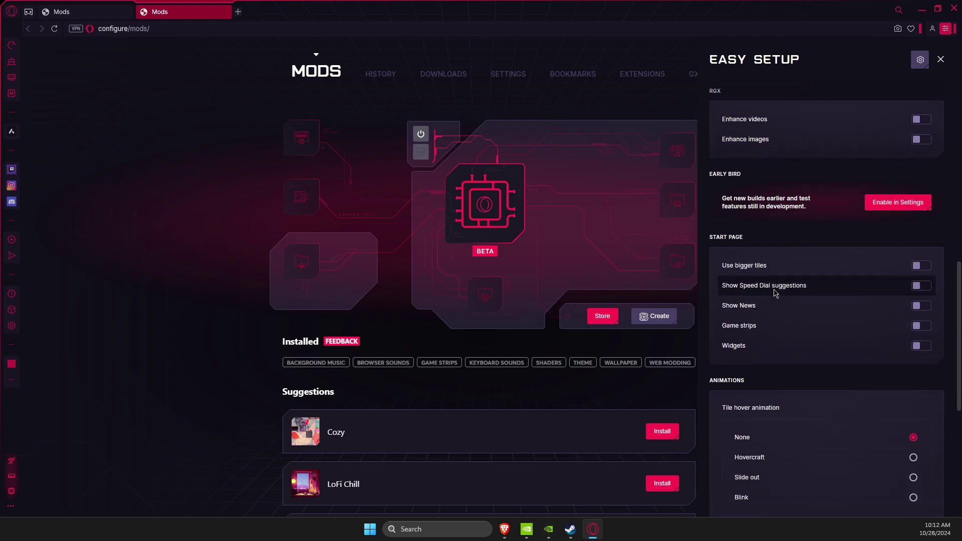
pyautogui.scroll(-2, 775, 293)
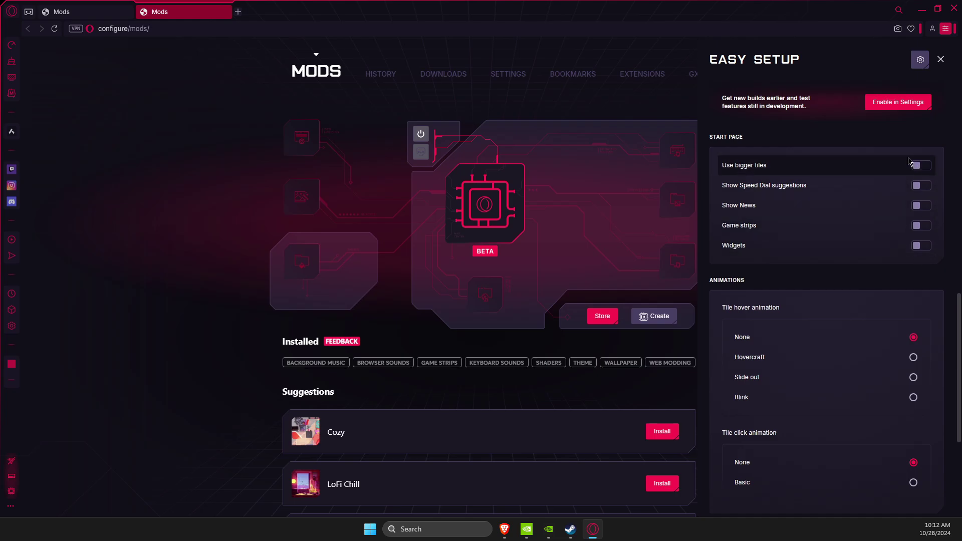
pyautogui.scroll(-2, 908, 249)
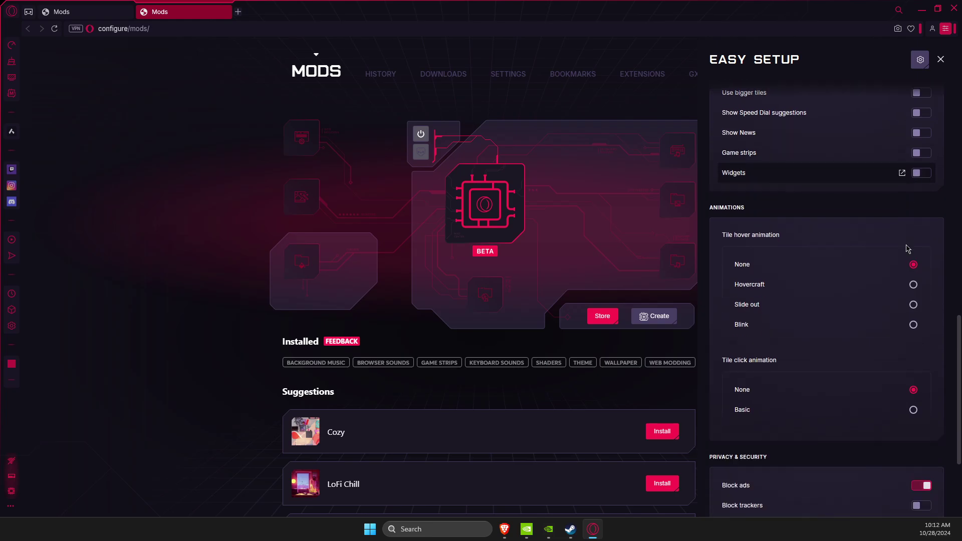
pyautogui.scroll(-2, 909, 249)
pyautogui.scroll(2, 905, 247)
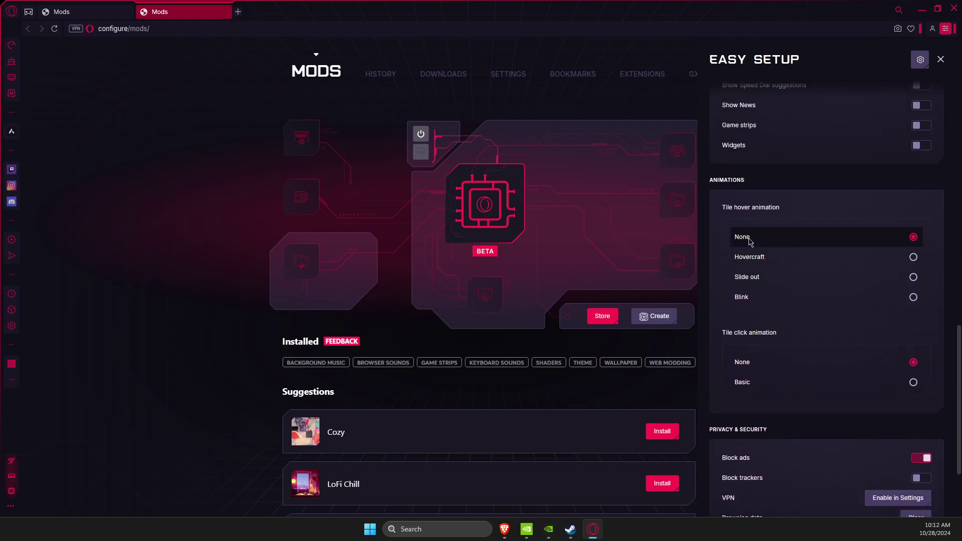
pyautogui.scroll(-3, 764, 371)
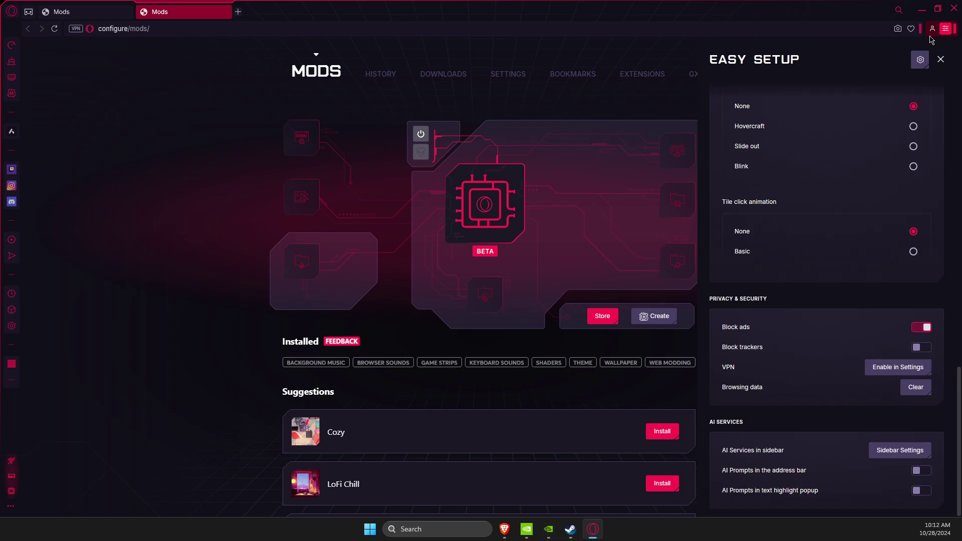
# Step: Open the full Settings page in a new tab and expand Advanced settings
pyautogui.click(920, 61)
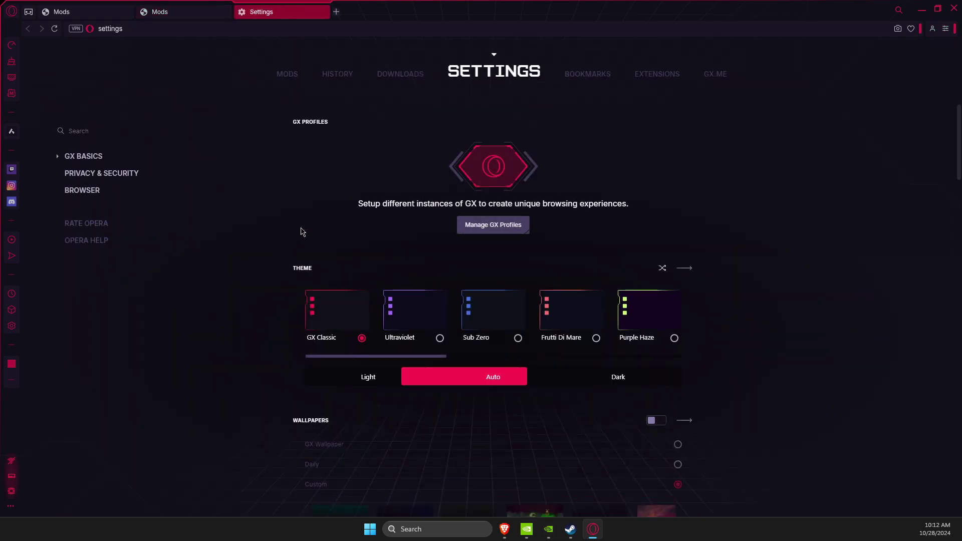
pyautogui.scroll(-20, 450, 216)
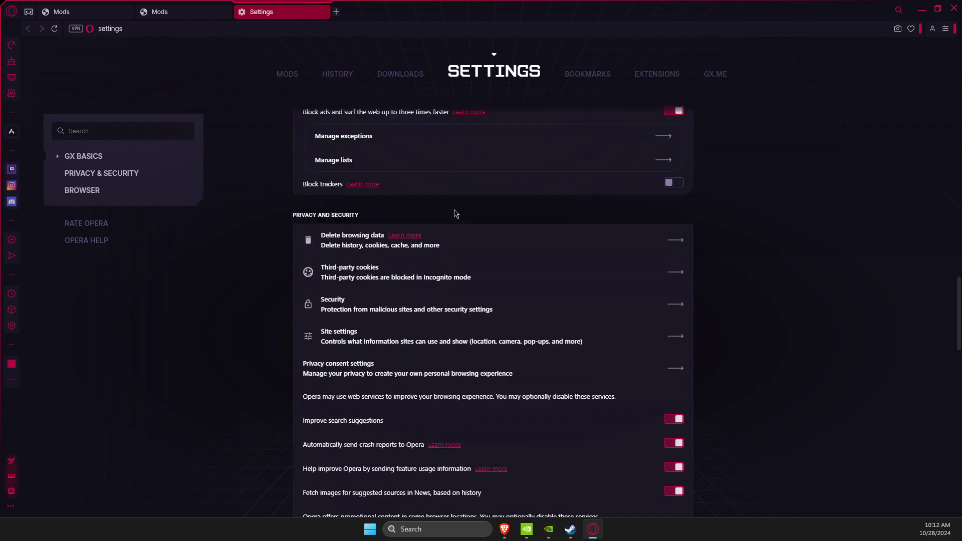
pyautogui.scroll(-10, 457, 214)
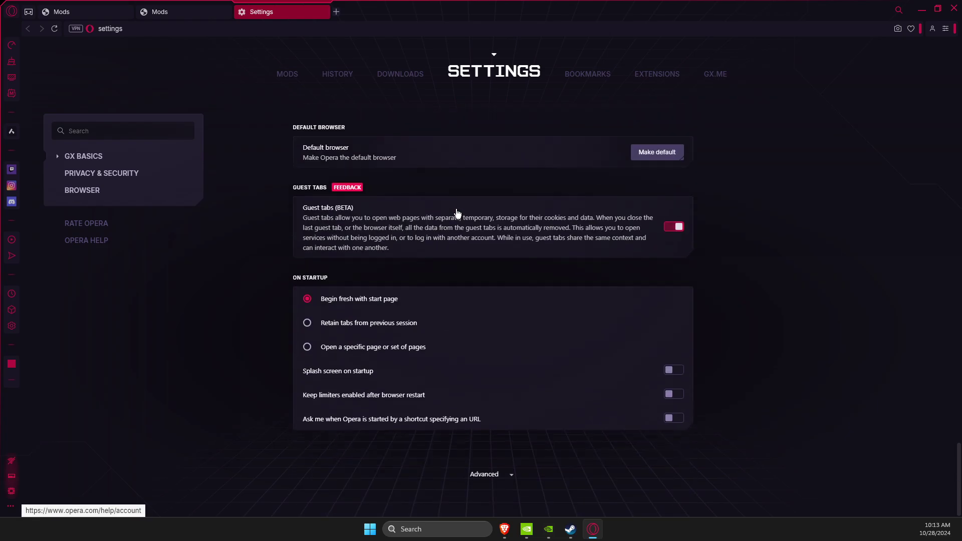
pyautogui.click(485, 476)
# Step: Scroll to the System section, where graphics acceleration is off
pyautogui.scroll(-12, 468, 319)
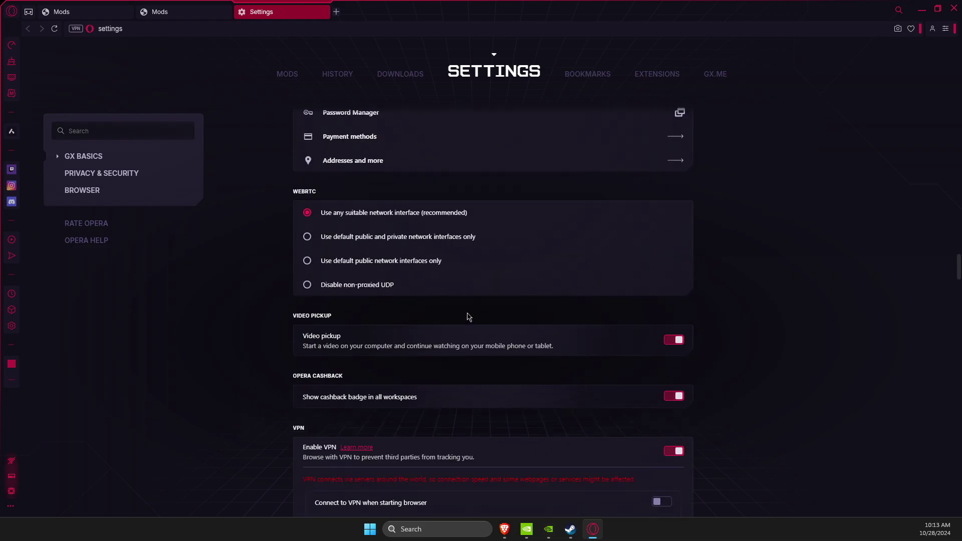
pyautogui.scroll(-7, 468, 317)
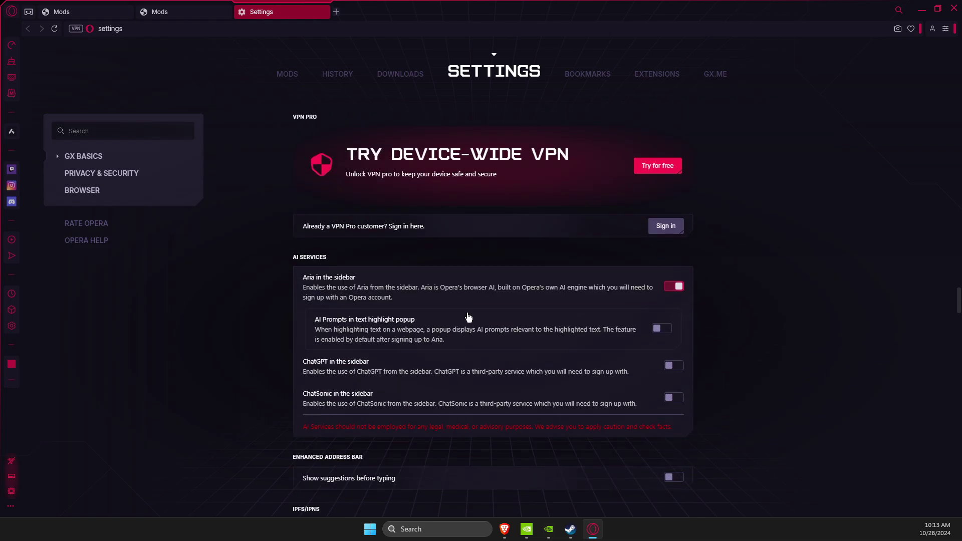
pyautogui.scroll(-4, 468, 317)
pyautogui.scroll(-3, 468, 316)
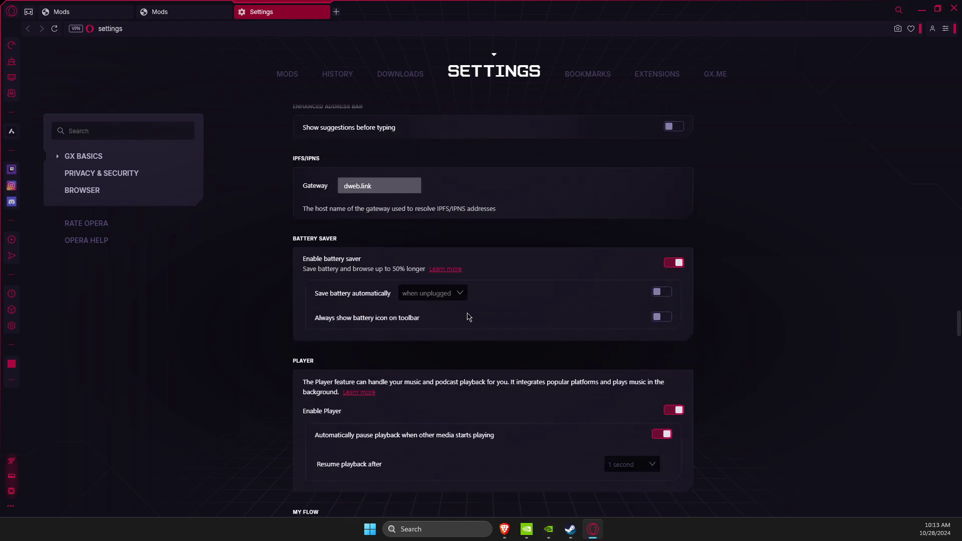
pyautogui.scroll(-8, 469, 316)
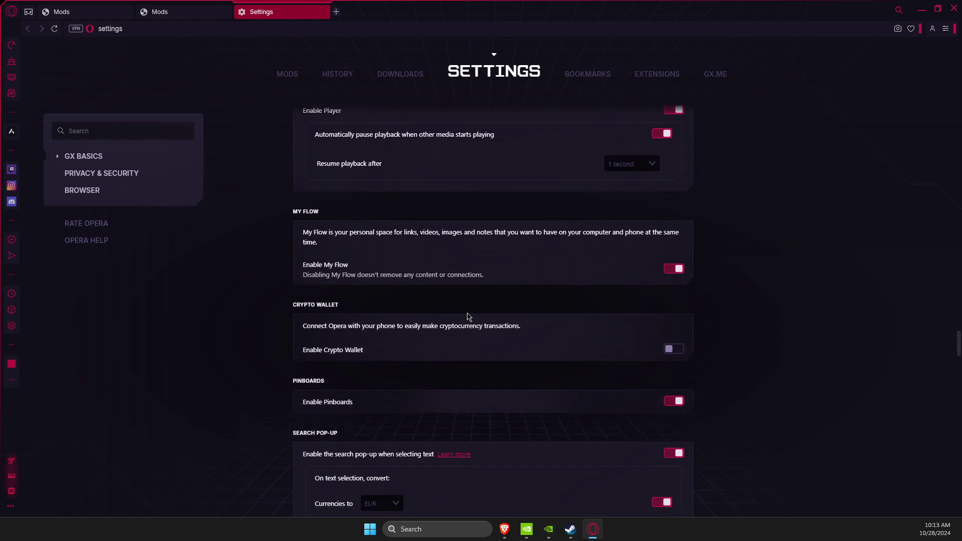
pyautogui.scroll(-7, 468, 317)
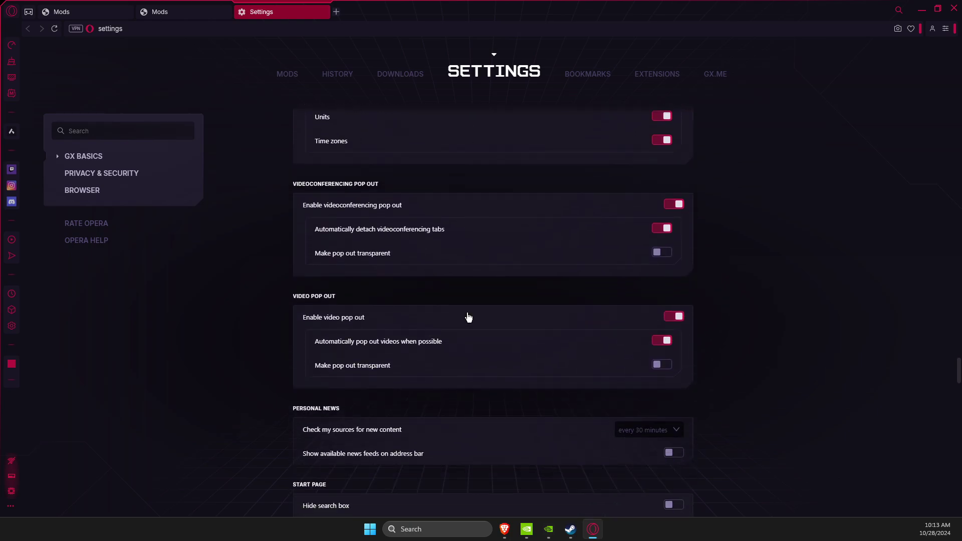
pyautogui.scroll(-13, 468, 317)
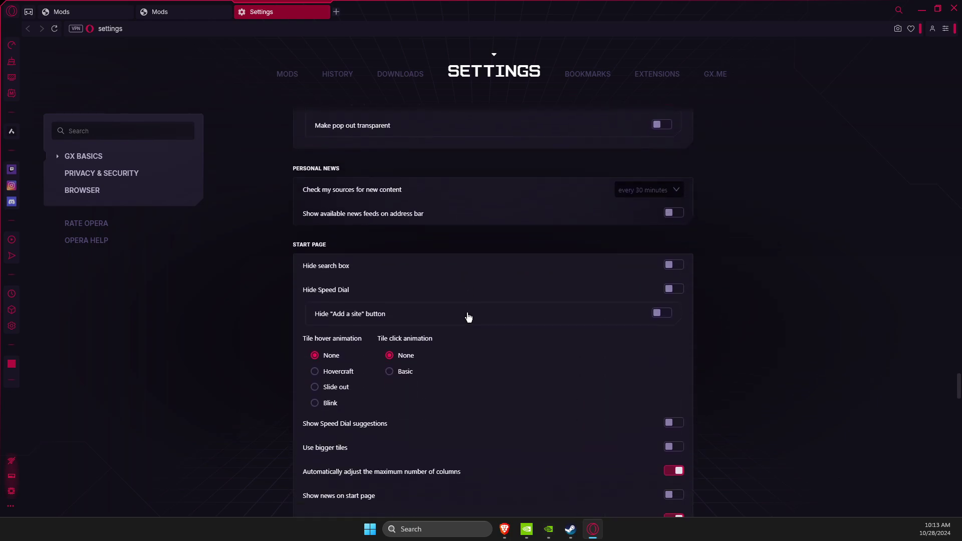
pyautogui.scroll(-11, 468, 317)
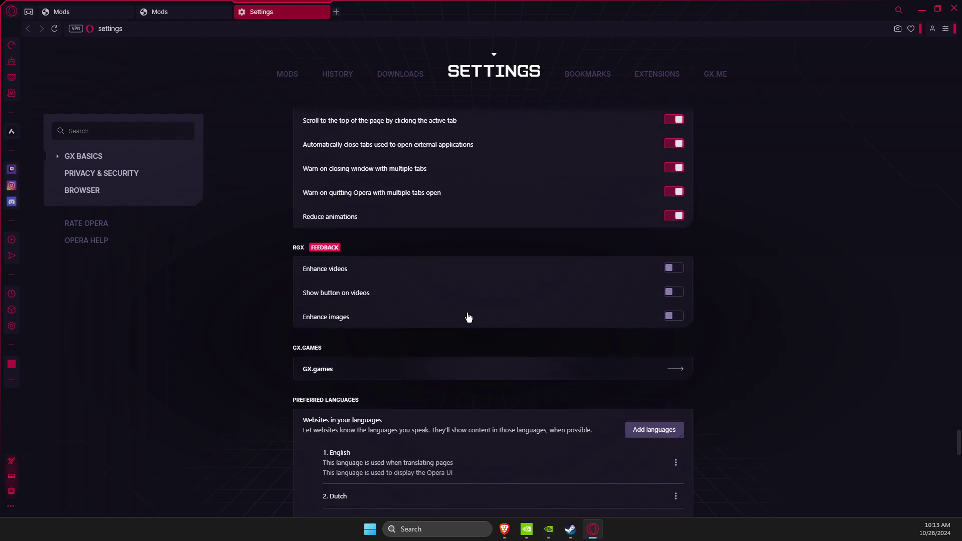
pyautogui.scroll(-2, 450, 310)
pyautogui.scroll(3, 398, 286)
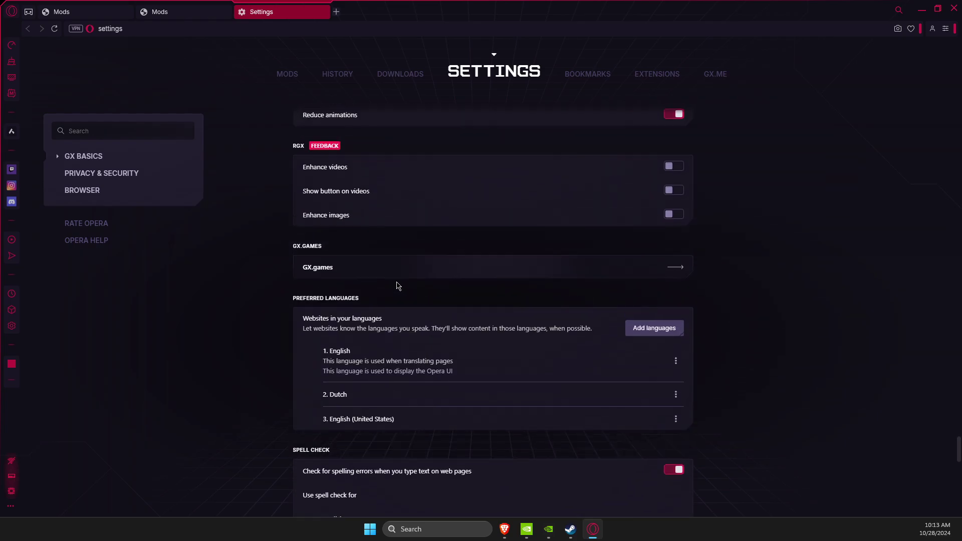
pyautogui.scroll(-3, 398, 285)
pyautogui.scroll(-4, 397, 285)
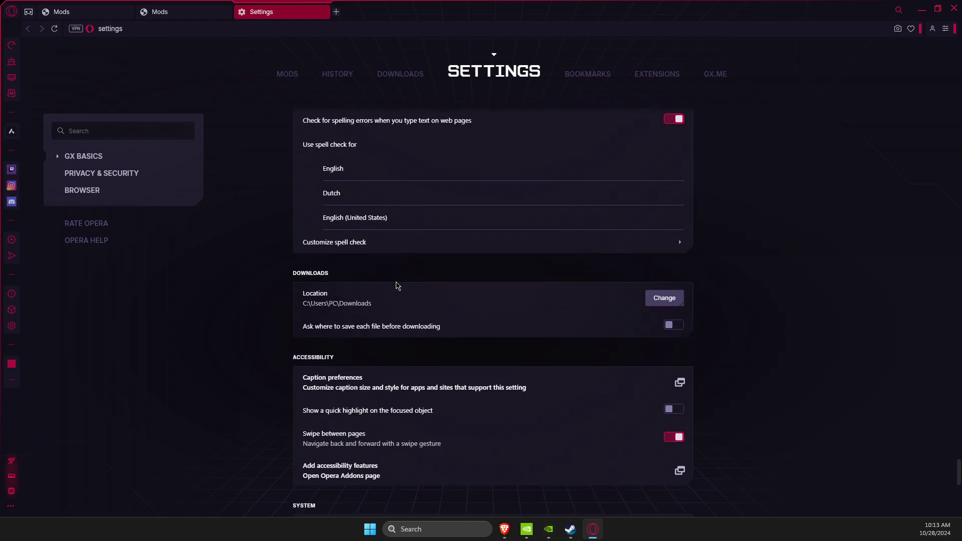
pyautogui.scroll(-3, 386, 298)
pyautogui.scroll(-5, 386, 288)
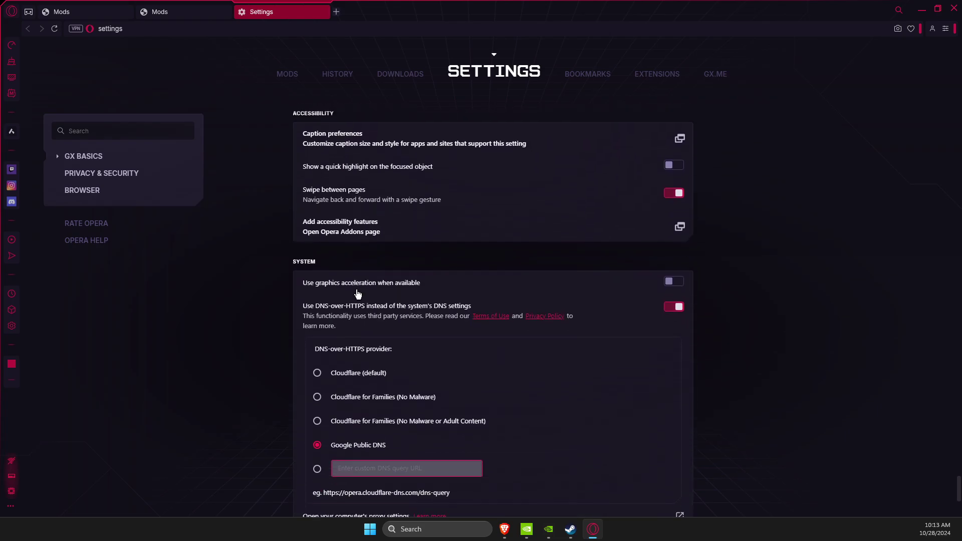
pyautogui.scroll(-2, 363, 301)
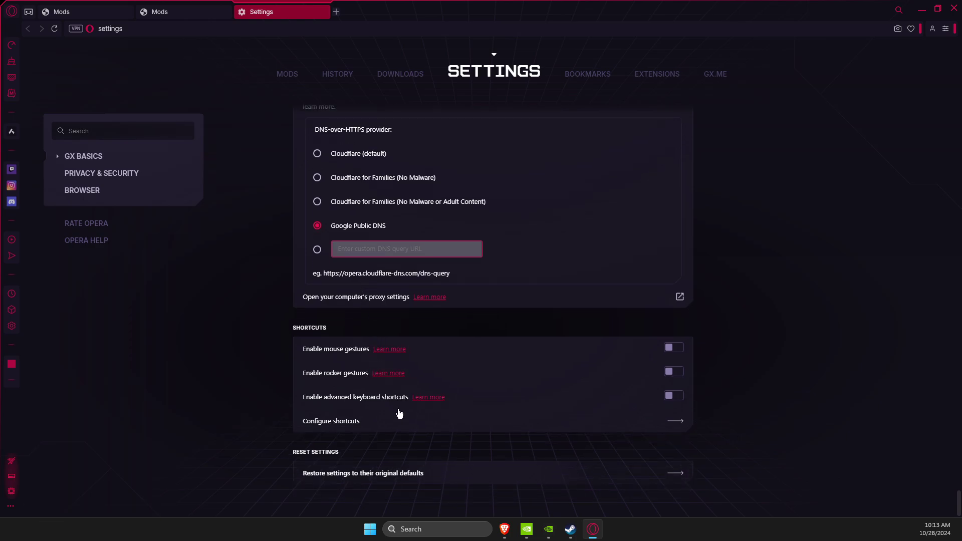
pyautogui.scroll(2, 421, 441)
pyautogui.scroll(2, 422, 441)
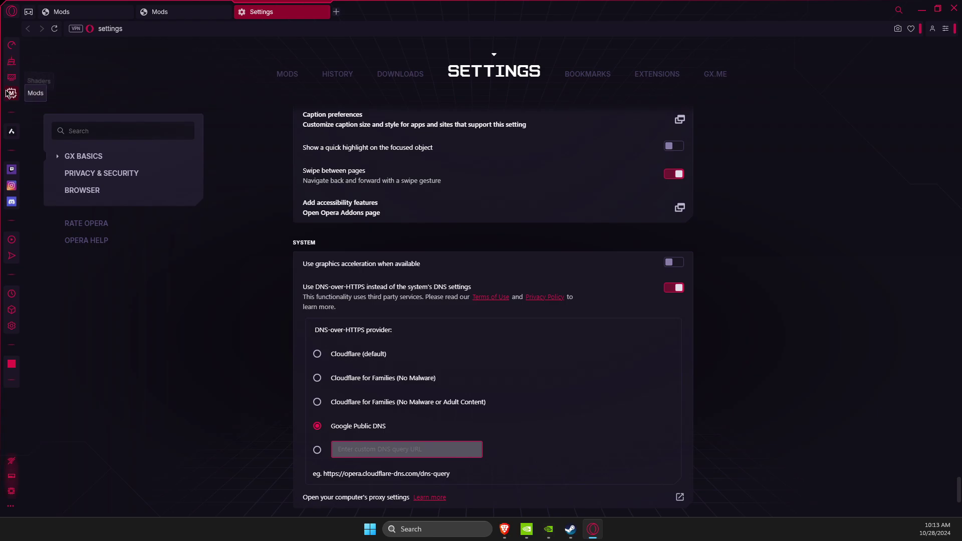
pyautogui.click(10, 79)
pyautogui.click(10, 79)
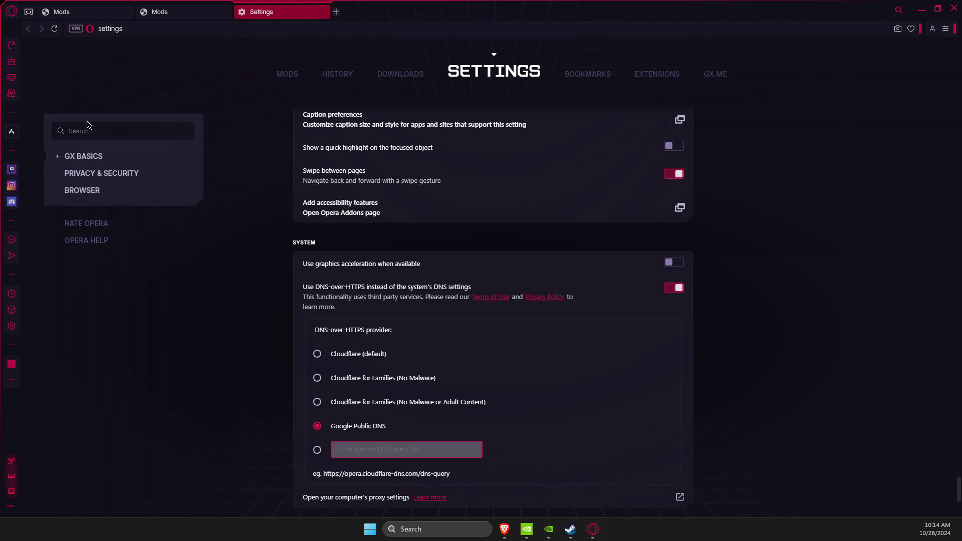
# Step: In GX Control, keep the RAM limiter on with its memory limit at 1.50 GB
pyautogui.click(15, 45)
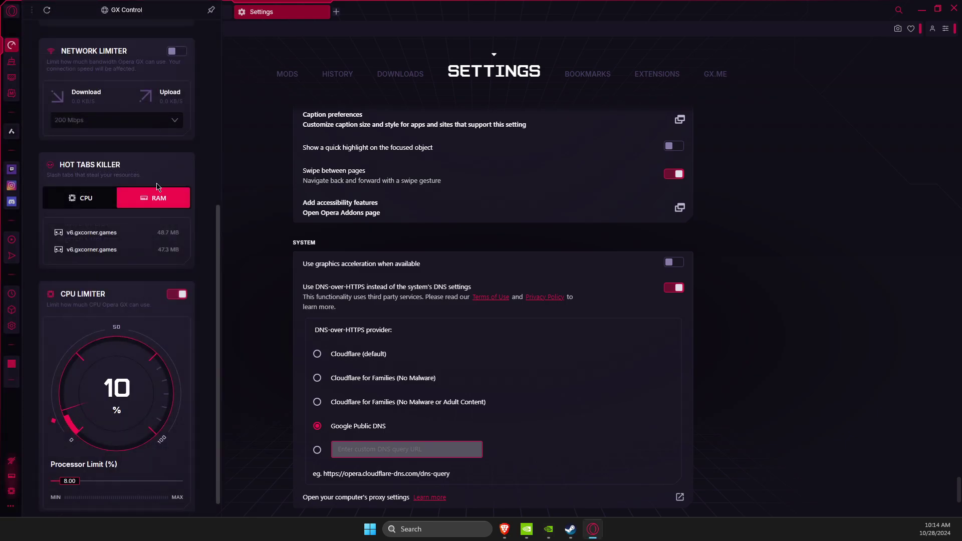
pyautogui.scroll(6, 157, 190)
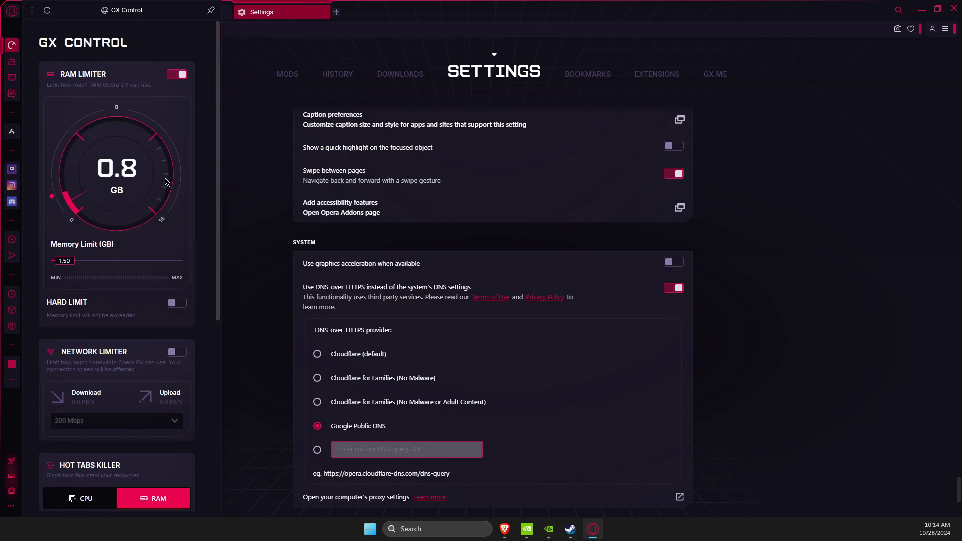
pyautogui.click(180, 75)
pyautogui.click(180, 75)
pyautogui.moveTo(64, 262)
pyautogui.mouseDown()
pyautogui.moveTo(79, 265)
pyautogui.moveTo(65, 268)
pyautogui.mouseUp()
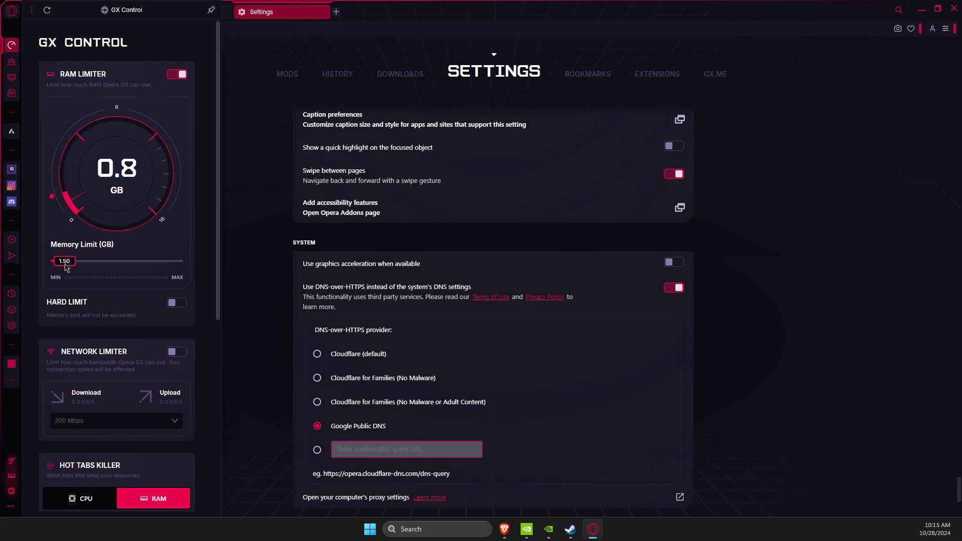
# Step: Keep the CPU limiter on and lower its processor limit to 3.00%
pyautogui.scroll(-5, 83, 289)
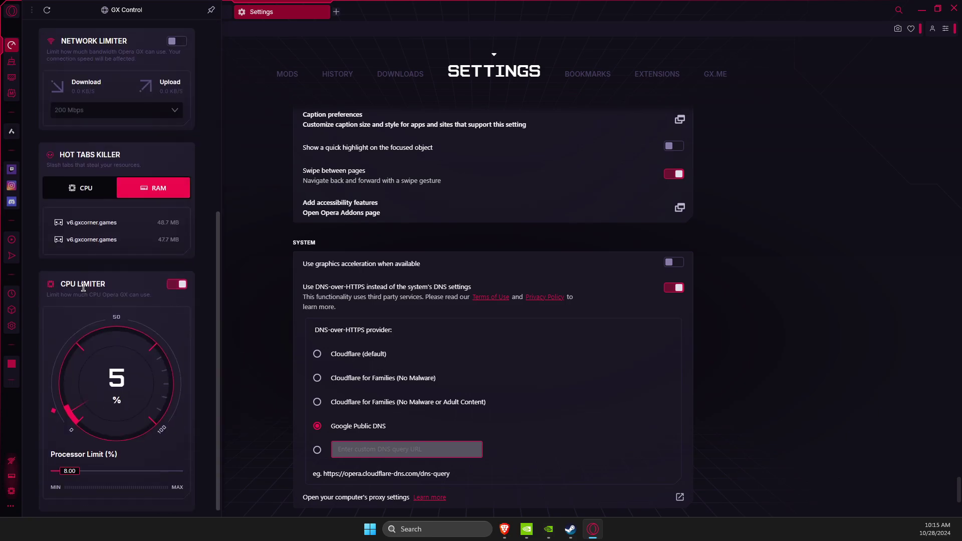
pyautogui.click(180, 286)
pyautogui.click(180, 287)
pyautogui.moveTo(70, 477); pyautogui.dragTo(65, 477)
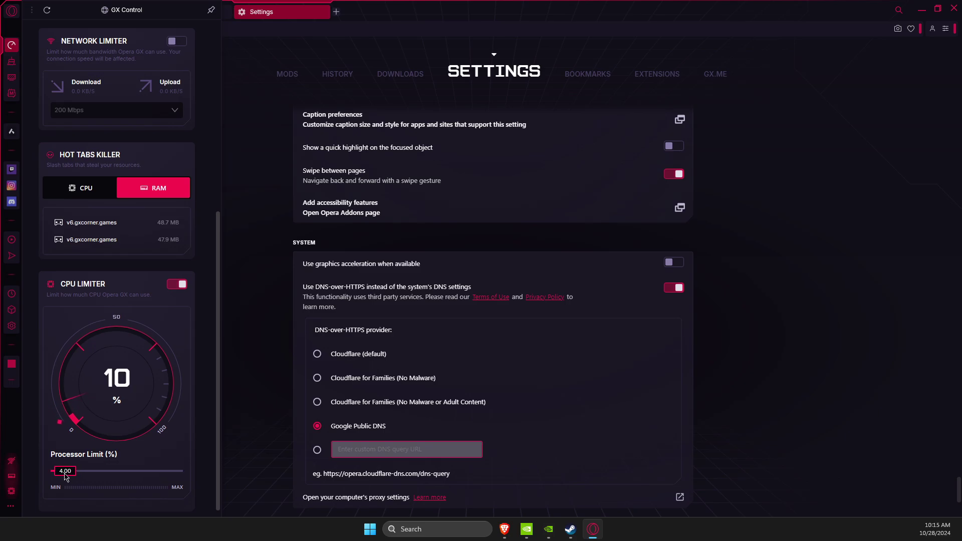